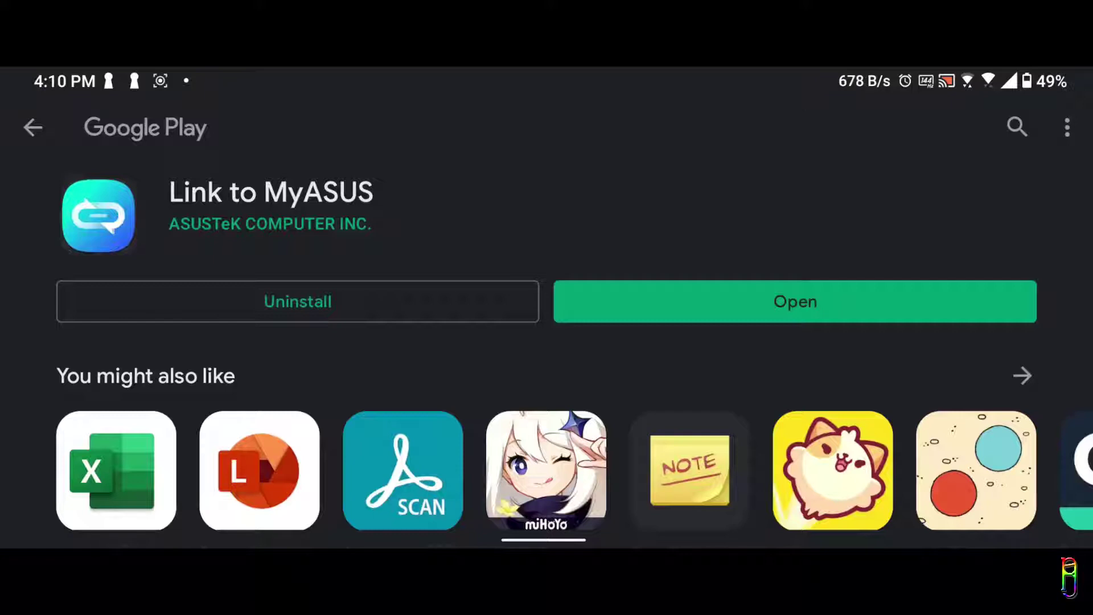
- Open Link to MyASUS on the phone and dismiss its upgrade notice
left_click(794, 301)
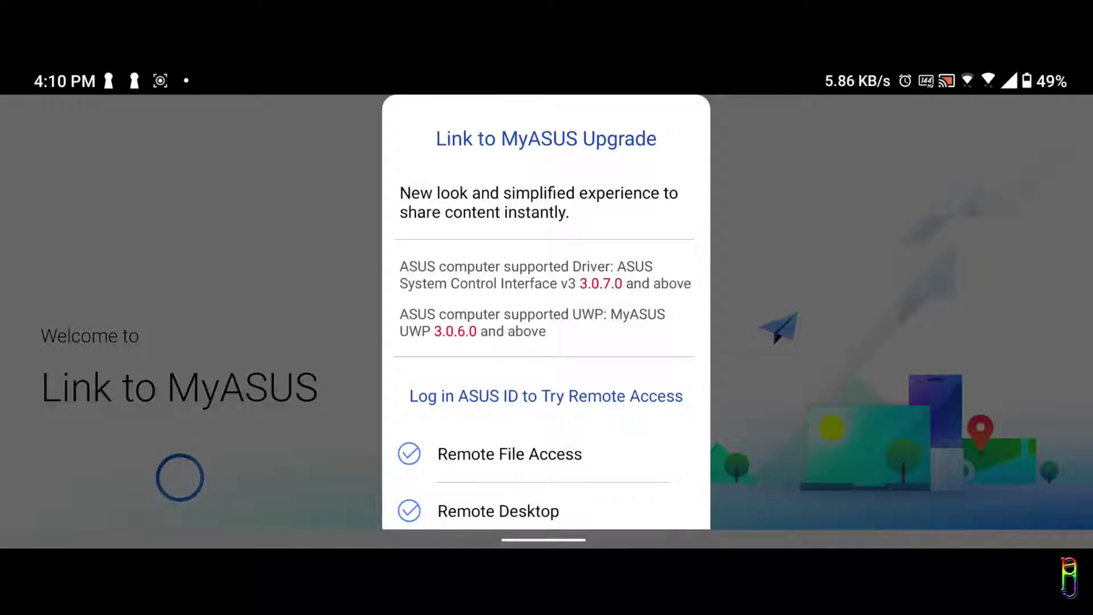
left_click_drag(652, 455, 653, 333)
left_click(627, 485)
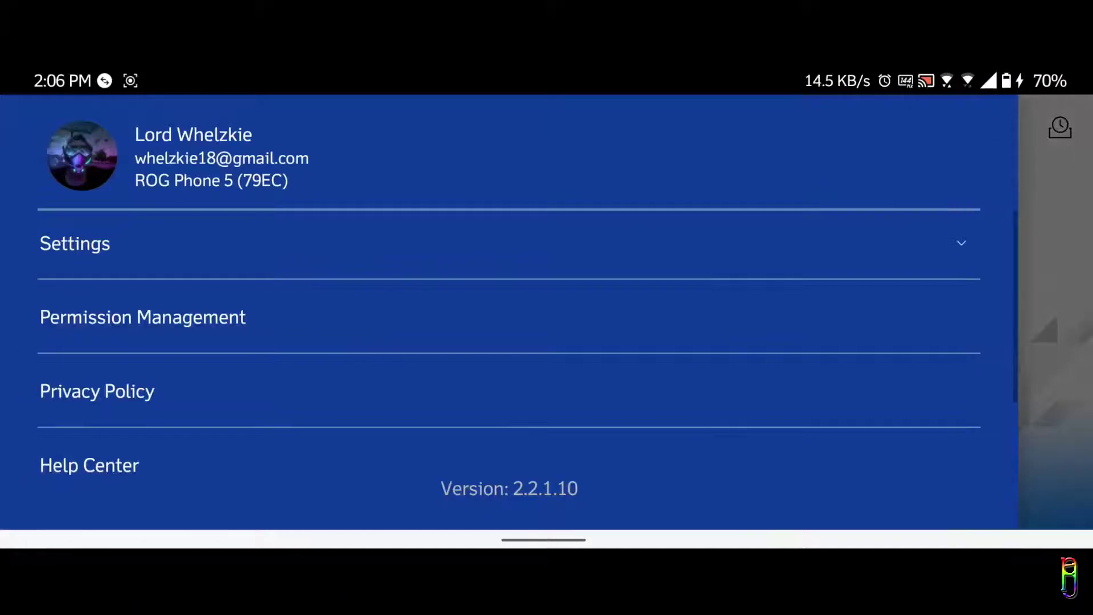
- Review the phone app's settings for discoverable features, communication, PC pairing and screen mirroring
left_click(75, 244)
left_click_drag(702, 427, 720, 307)
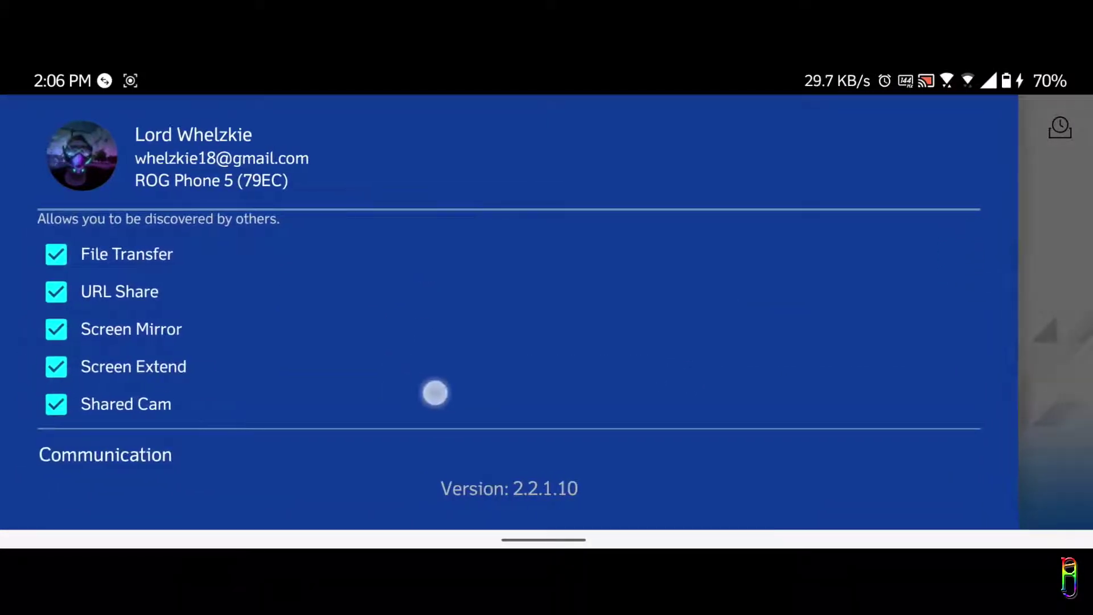
left_click_drag(434, 390, 481, 297)
left_click_drag(235, 257, 257, 250)
left_click_drag(263, 357, 260, 284)
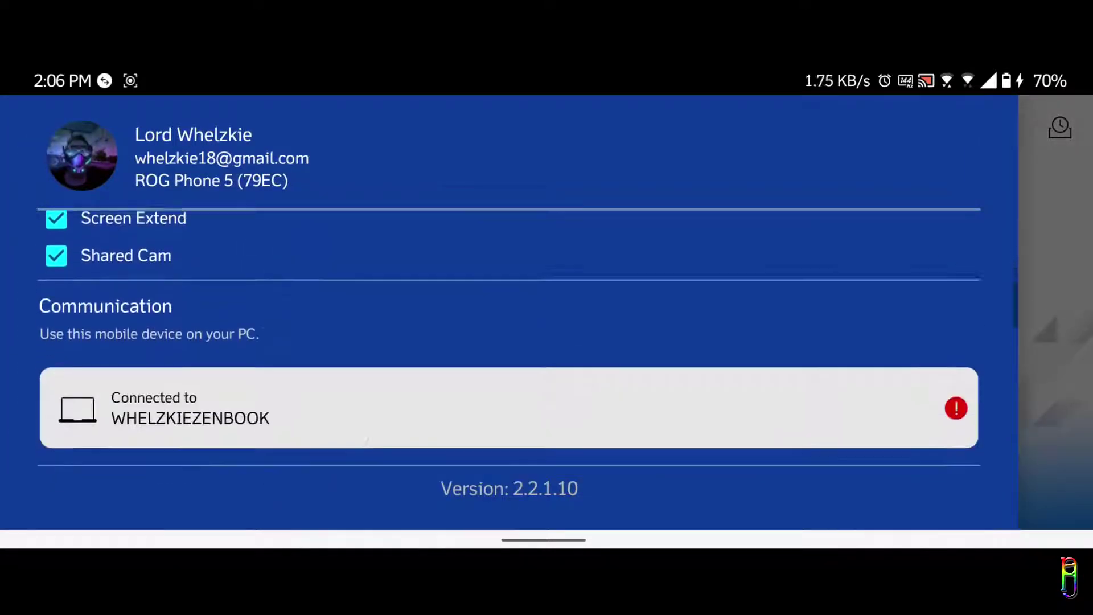
left_click_drag(365, 410, 370, 239)
left_click_drag(401, 387, 403, 284)
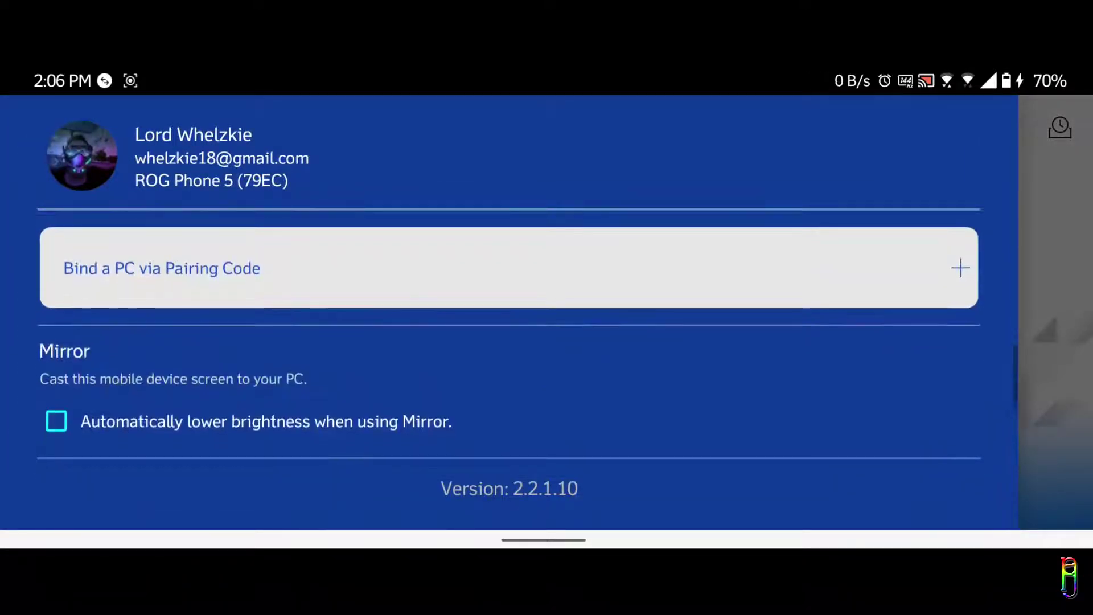
left_click_drag(564, 360, 586, 257)
left_click_drag(553, 400, 565, 344)
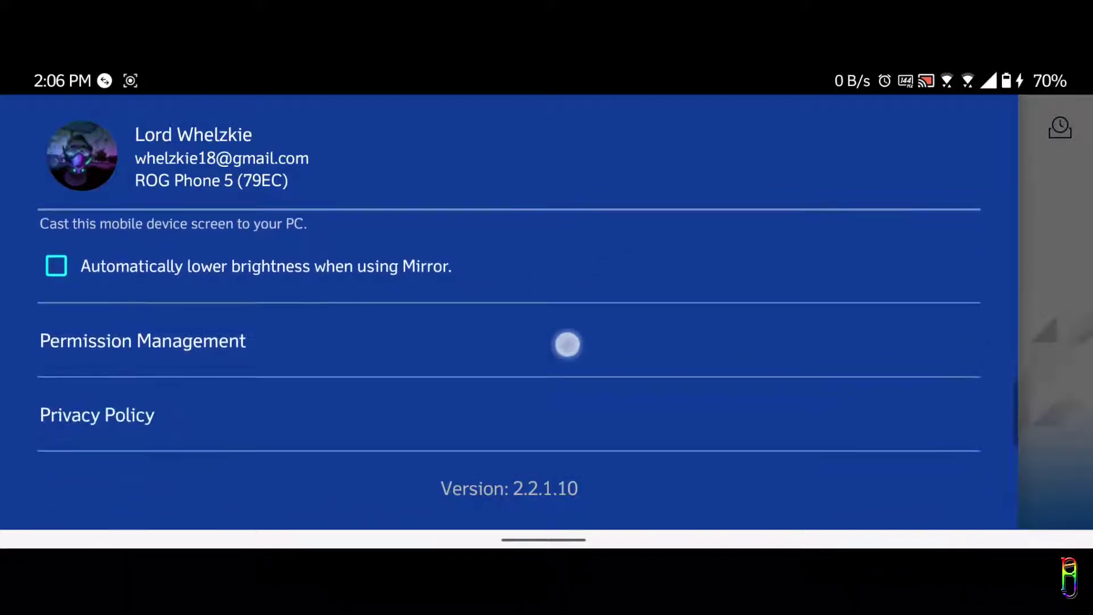
- Open Permission Management and review the Bluetooth Pairing, Communication, File Transfer and Screen Mirror permissions
left_click(497, 331)
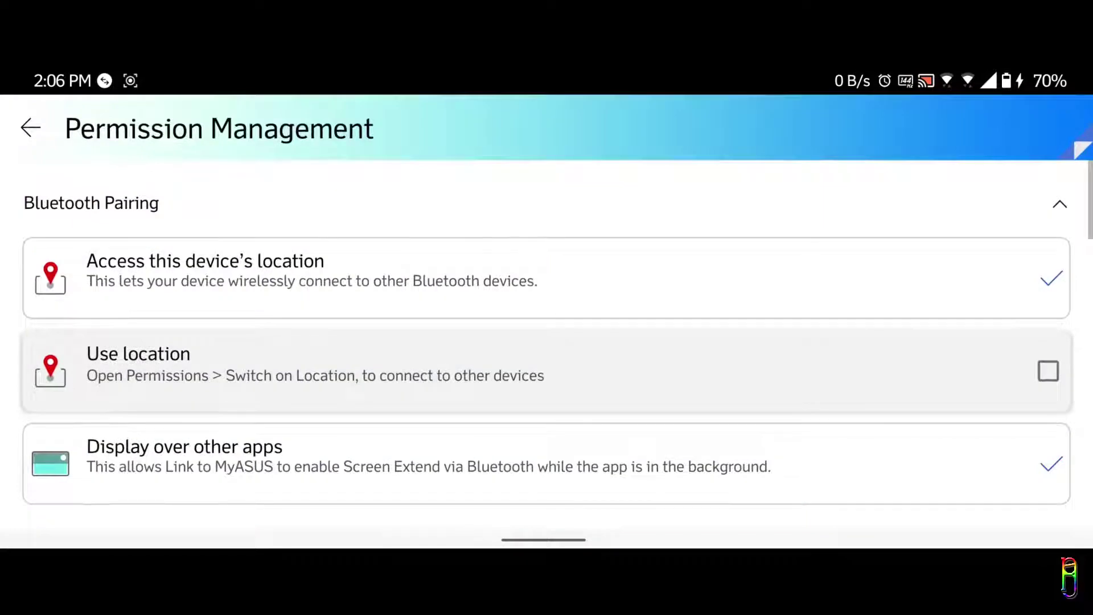
left_click_drag(612, 419, 607, 297)
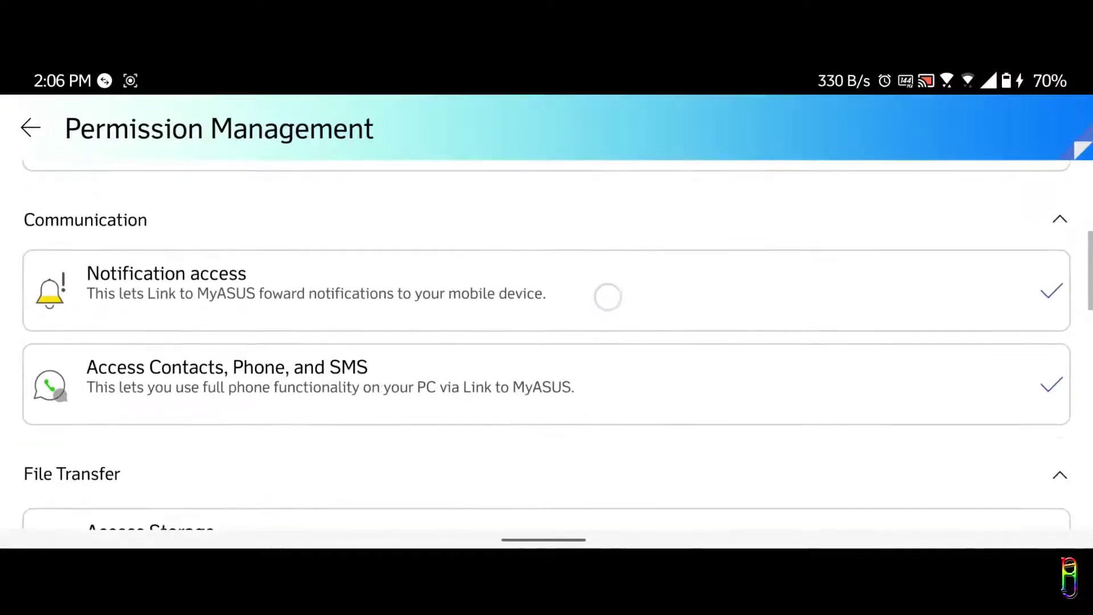
left_click_drag(738, 336, 736, 512)
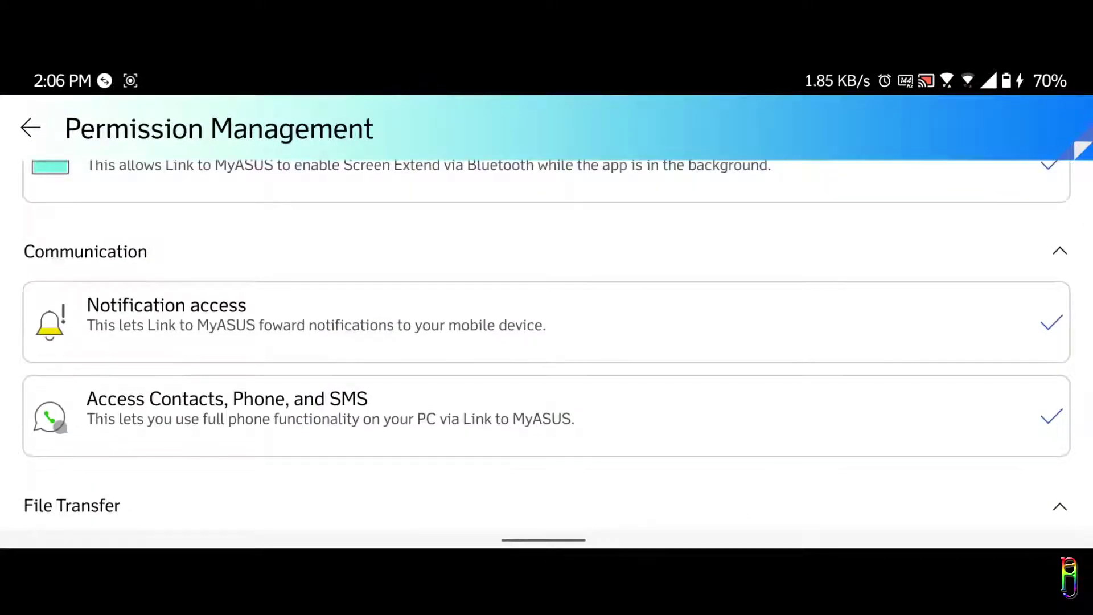
left_click(649, 312)
left_click_drag(650, 341, 649, 239)
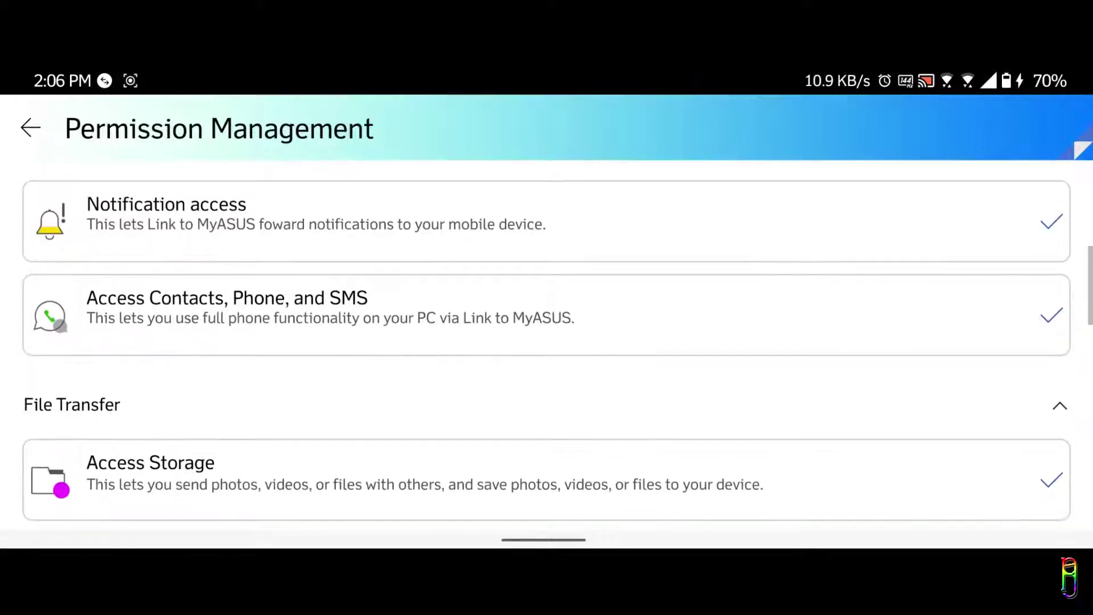
left_click_drag(718, 332, 716, 218)
left_click(707, 364)
left_click_drag(708, 364, 722, 199)
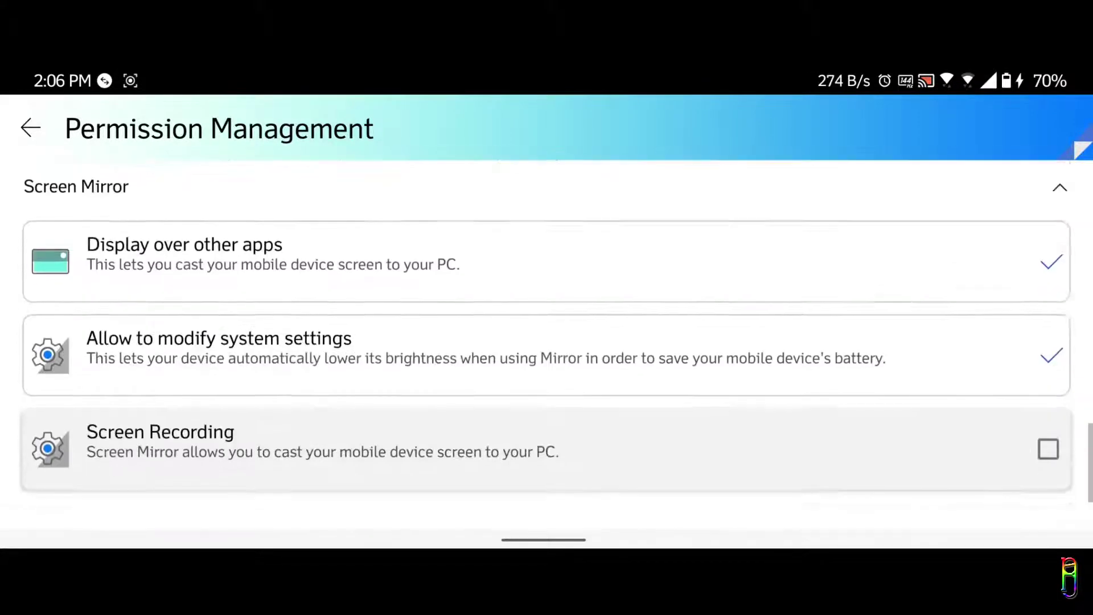
left_click_drag(696, 414, 715, 328)
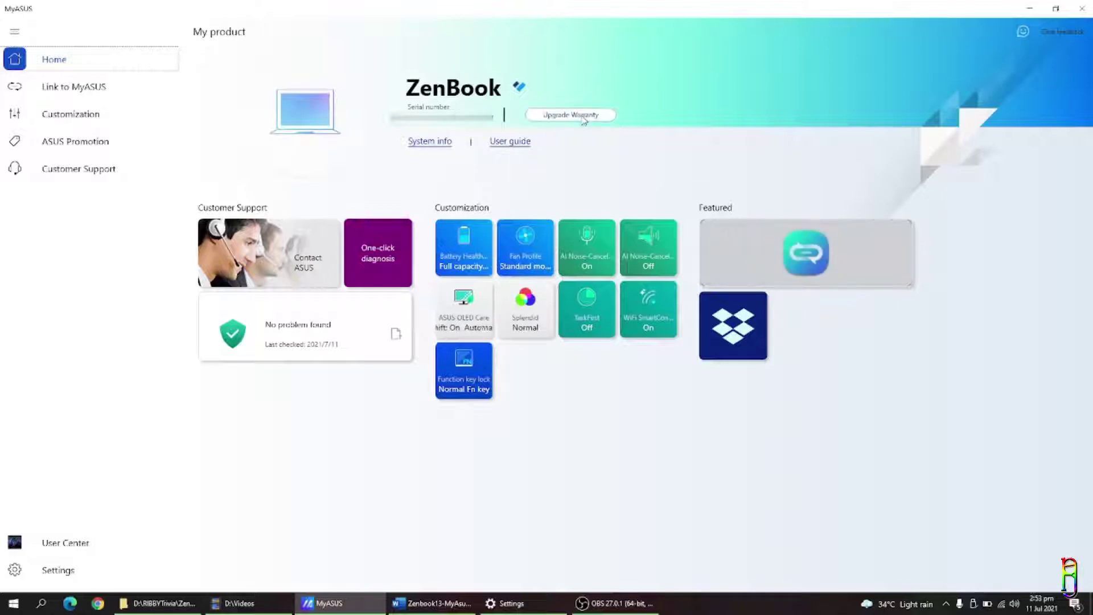
- Switch to MyASUS on the laptop, view the ZenBook's system info and return to the home page
left_click(428, 142)
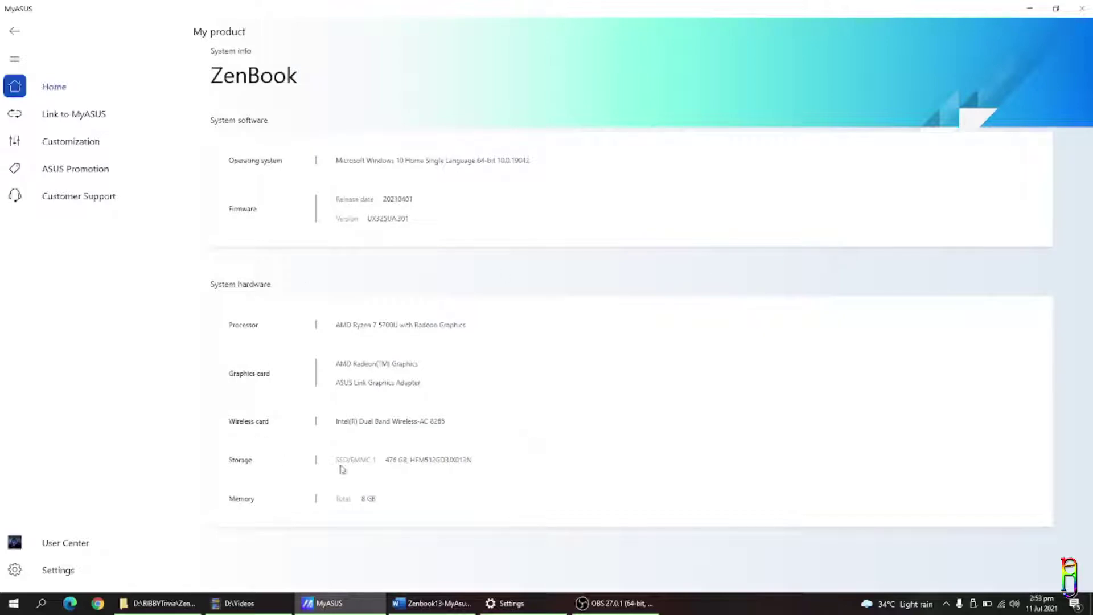
left_click(67, 98)
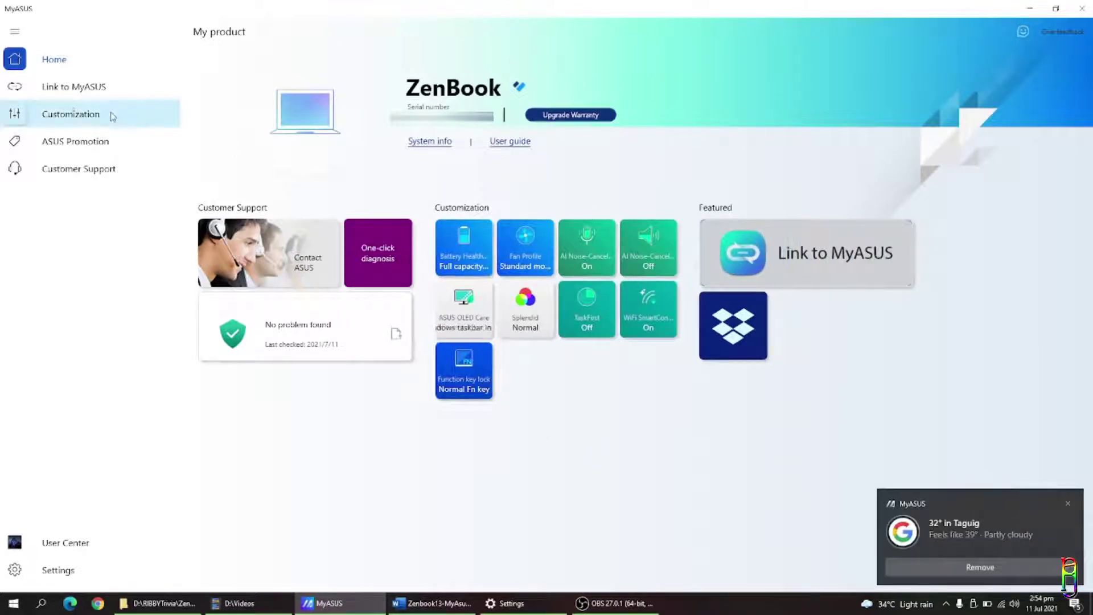
- Open the laptop's Customization page and look through its Power & Performance, Audio & Visual and Connectivity sections
left_click(73, 112)
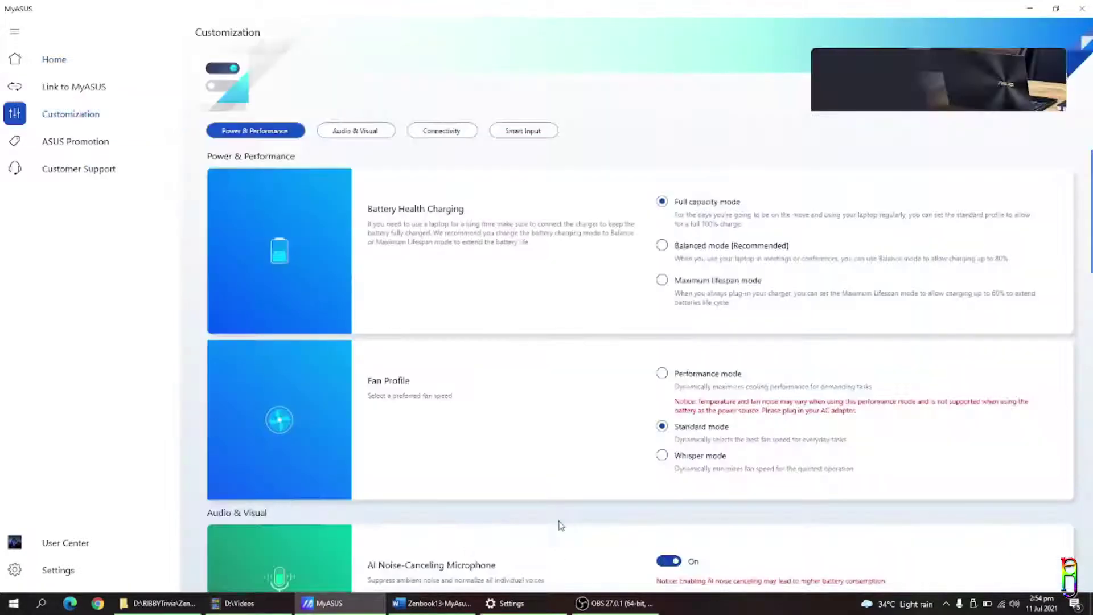
scroll(576, 432, "down", 10)
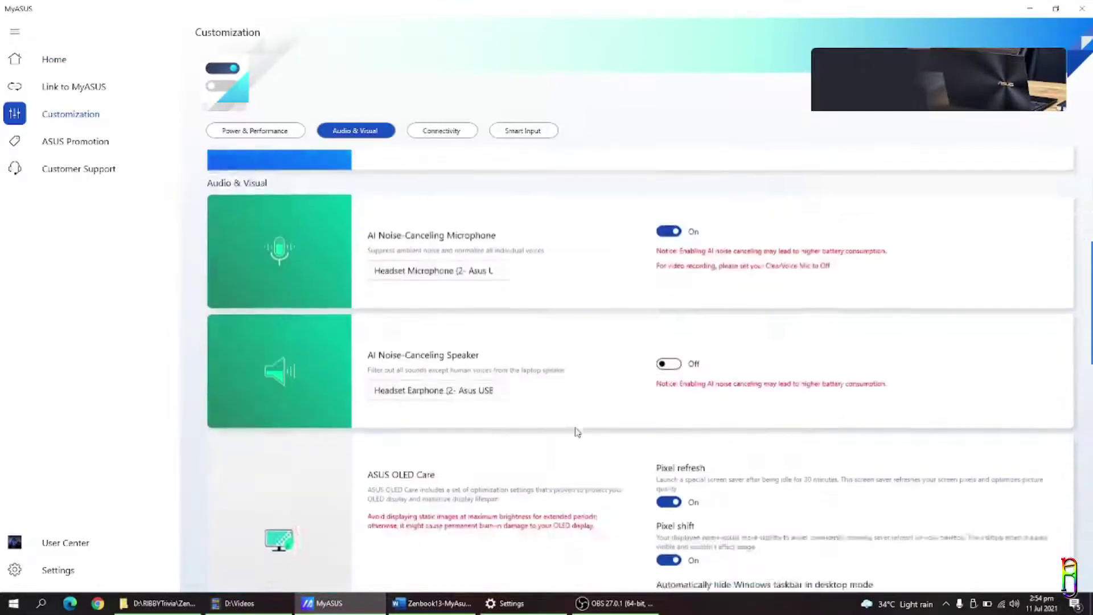
scroll(576, 432, "up", 10)
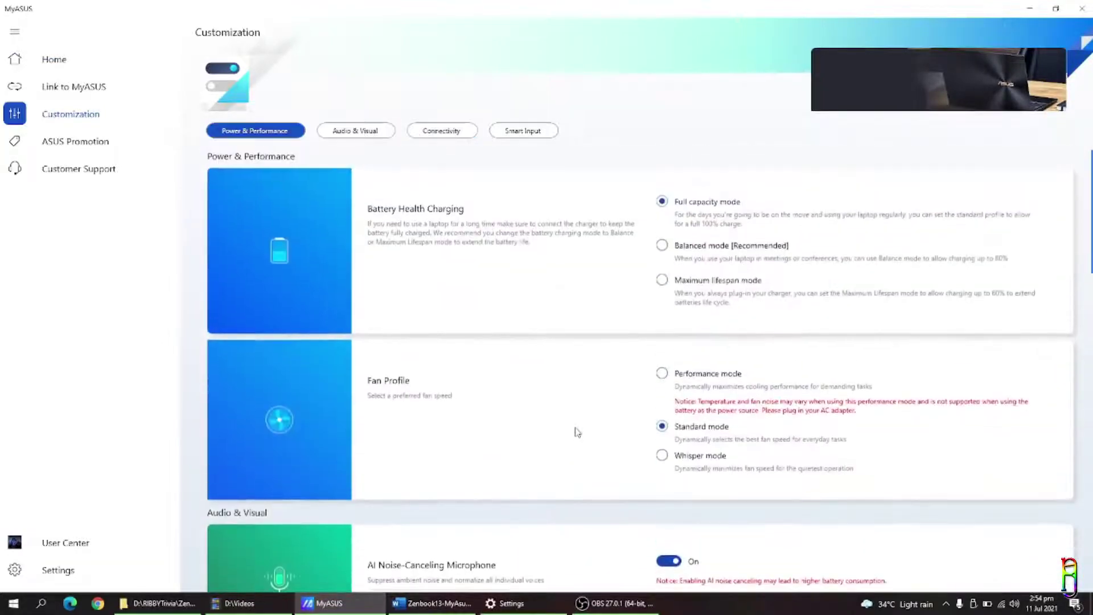
left_click(358, 131)
left_click(446, 132)
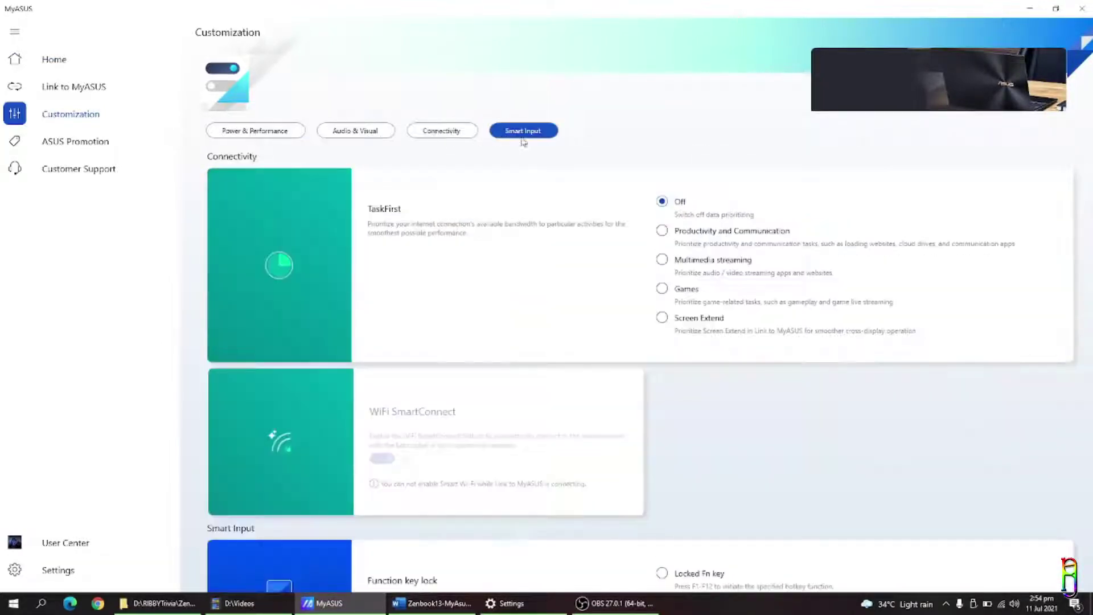
left_click(356, 129)
left_click(246, 135)
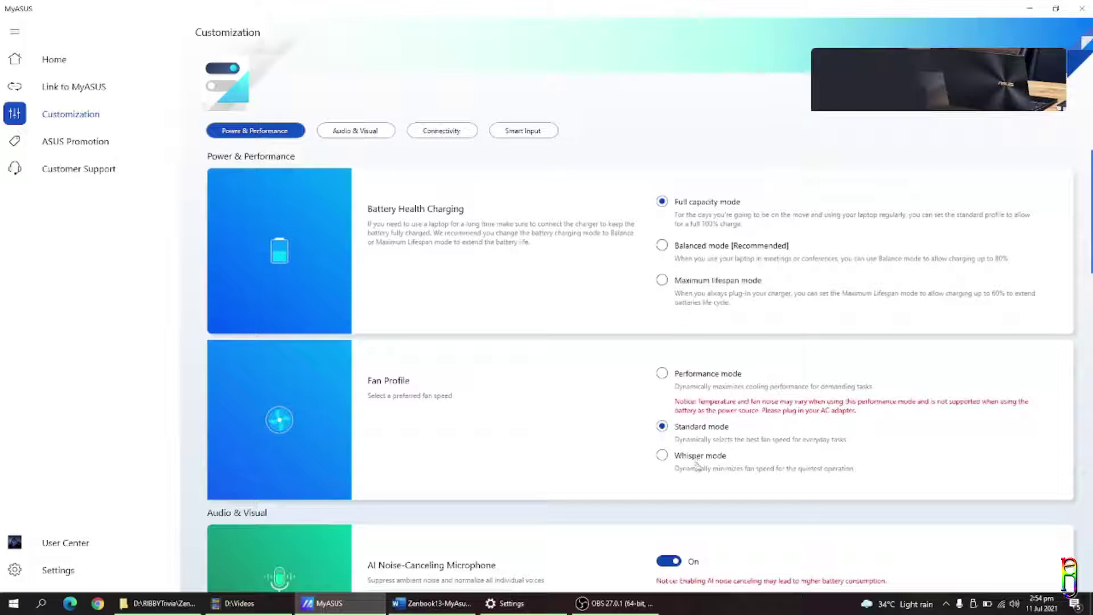
- Turn the AI Noise-Canceling Microphone off and back on
scroll(788, 459, "down", 5)
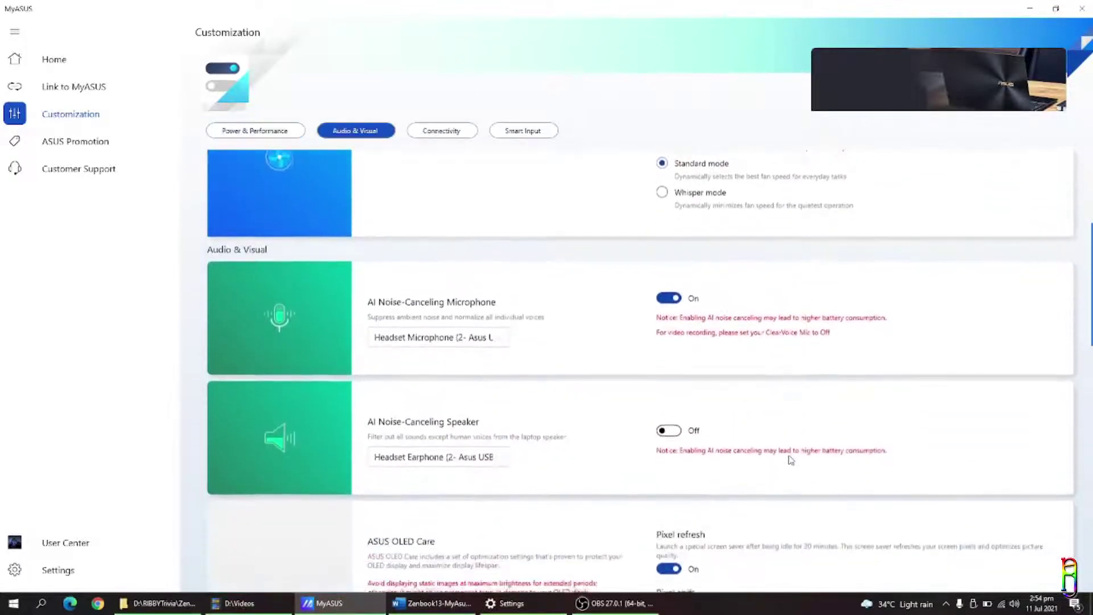
scroll(790, 460, "down", 1)
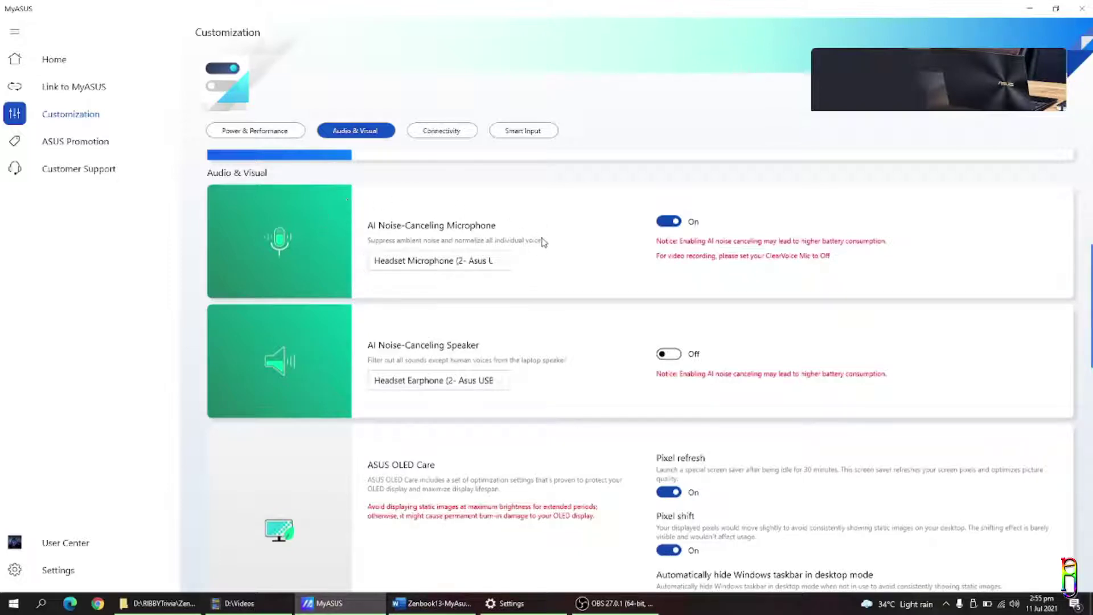
left_click(692, 222)
left_click(676, 223)
left_click(699, 225)
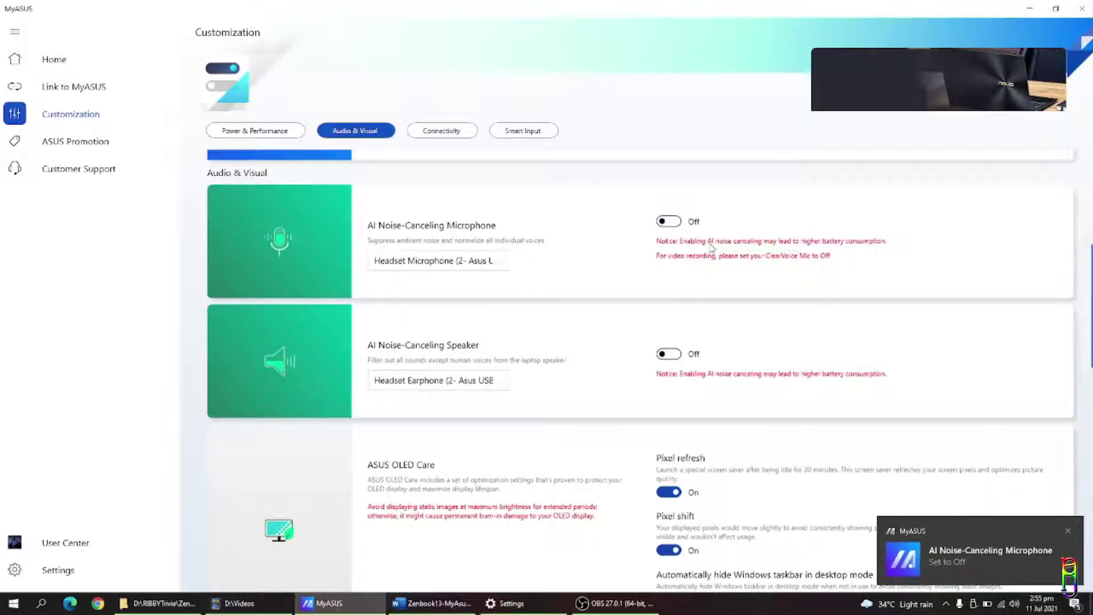
left_click(669, 222)
- Review the ASUS OLED Care, Splendid, TaskFirst, WiFi SmartConnect and Function key lock options
scroll(756, 383, "down", 4)
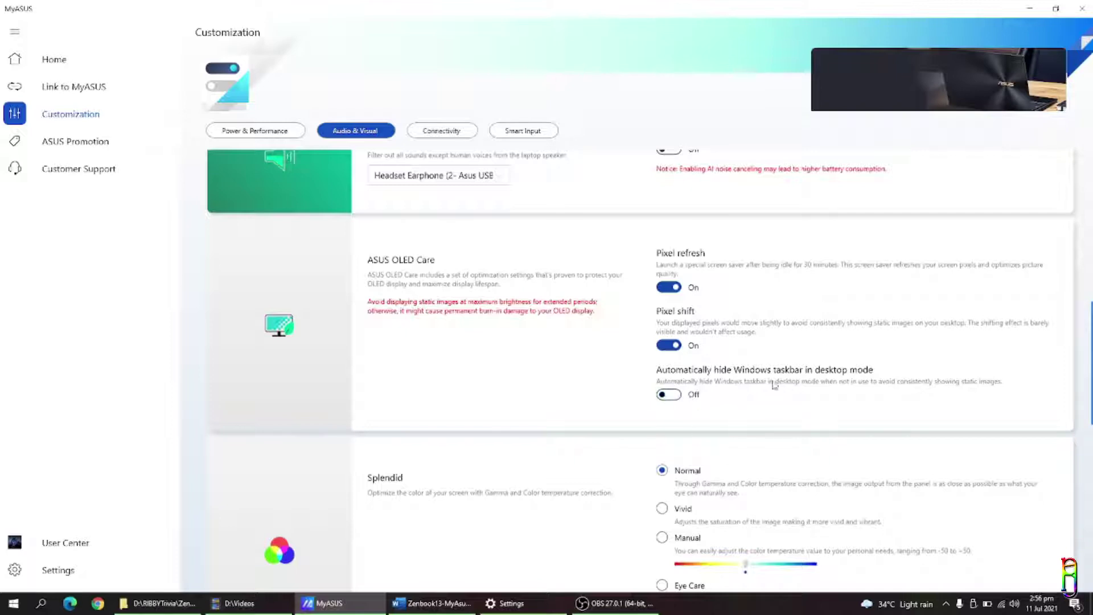
scroll(770, 381, "down", 3)
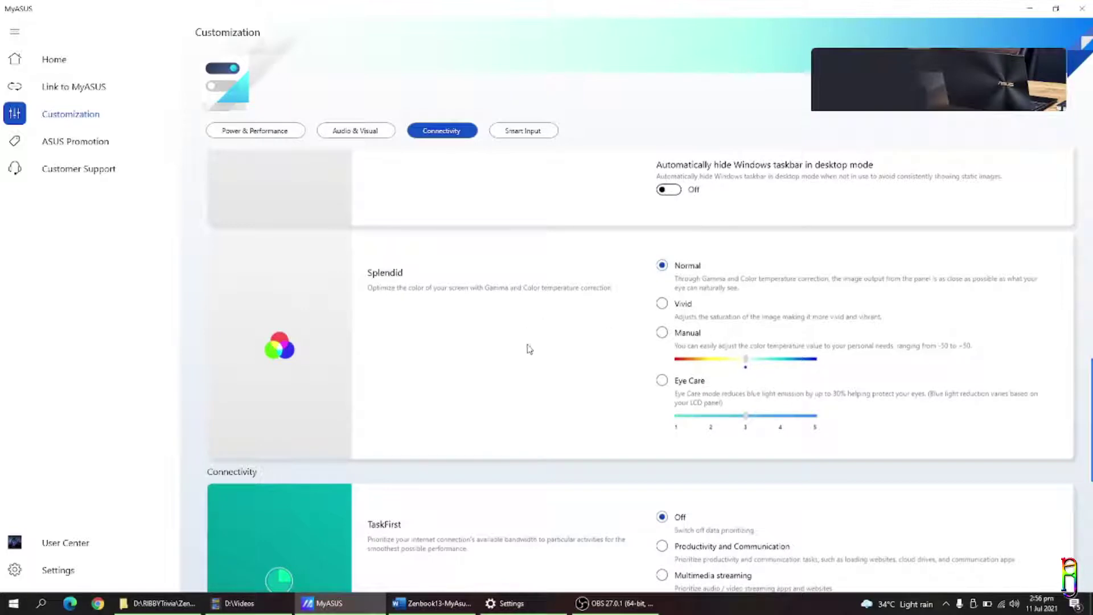
scroll(529, 349, "down", 5)
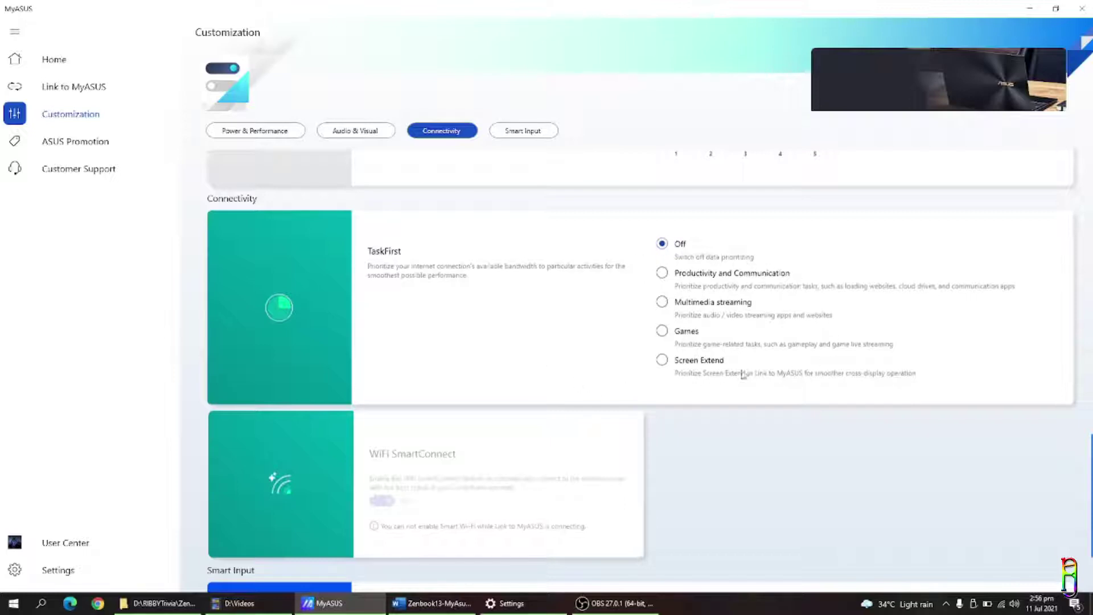
scroll(578, 398, "down", 2)
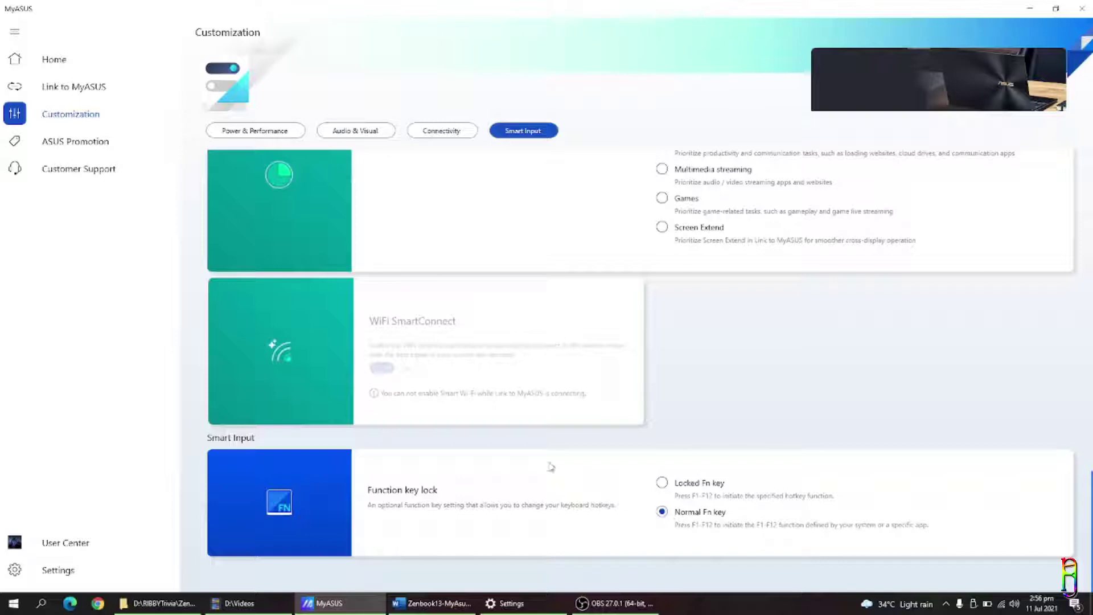
- View the AppDeals and News pages of ASUS Promotion, and open User Center
left_click(87, 143)
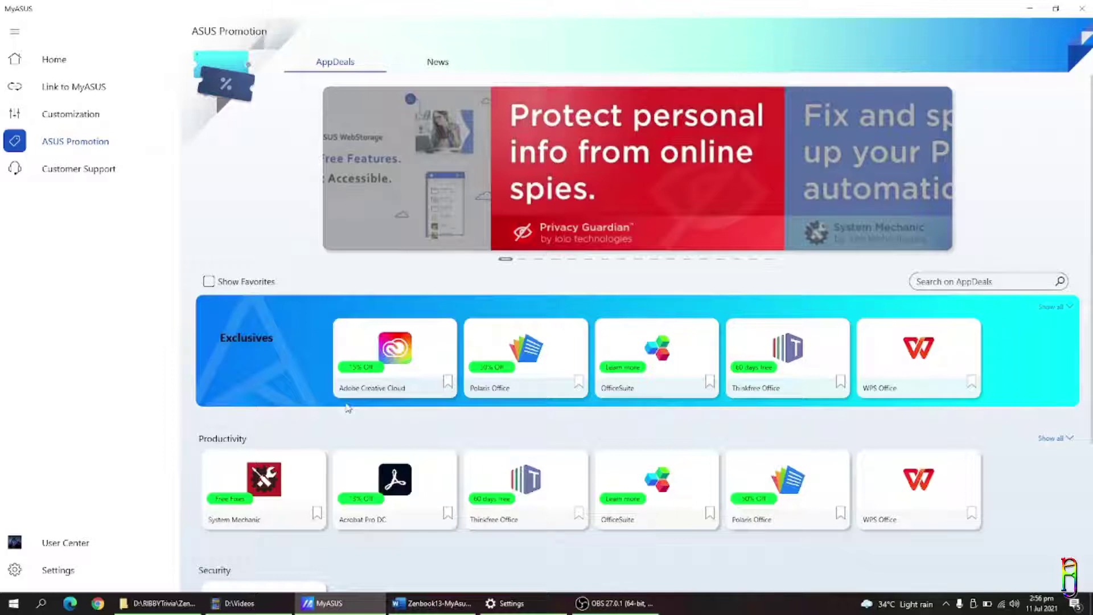
left_click(440, 62)
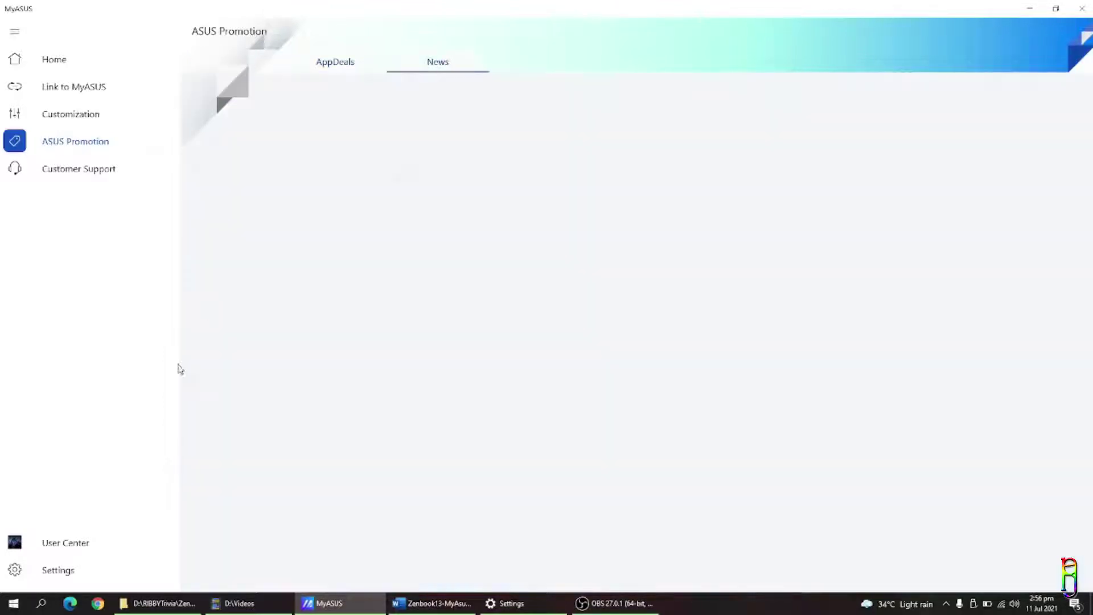
left_click(55, 547)
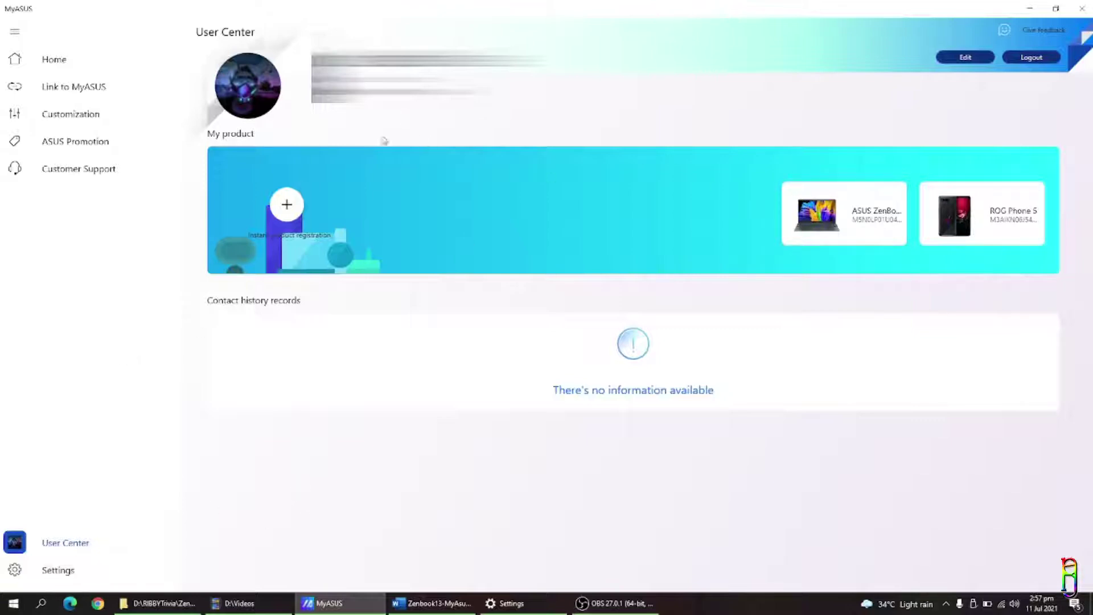
- Review the General and About pages of the MyASUS settings and return to the home page
left_click(55, 572)
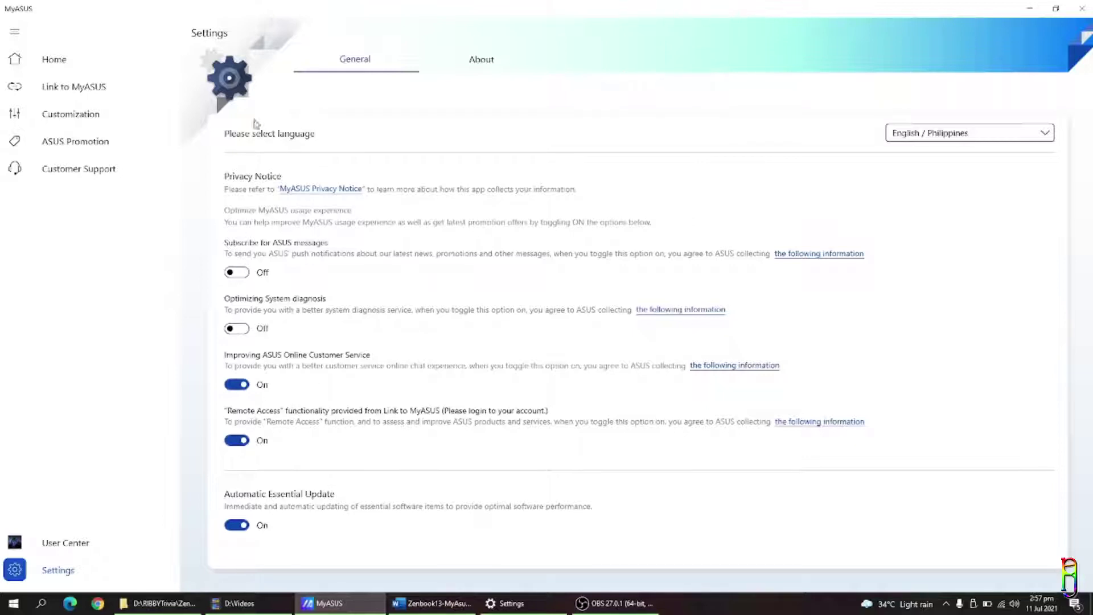
left_click(494, 60)
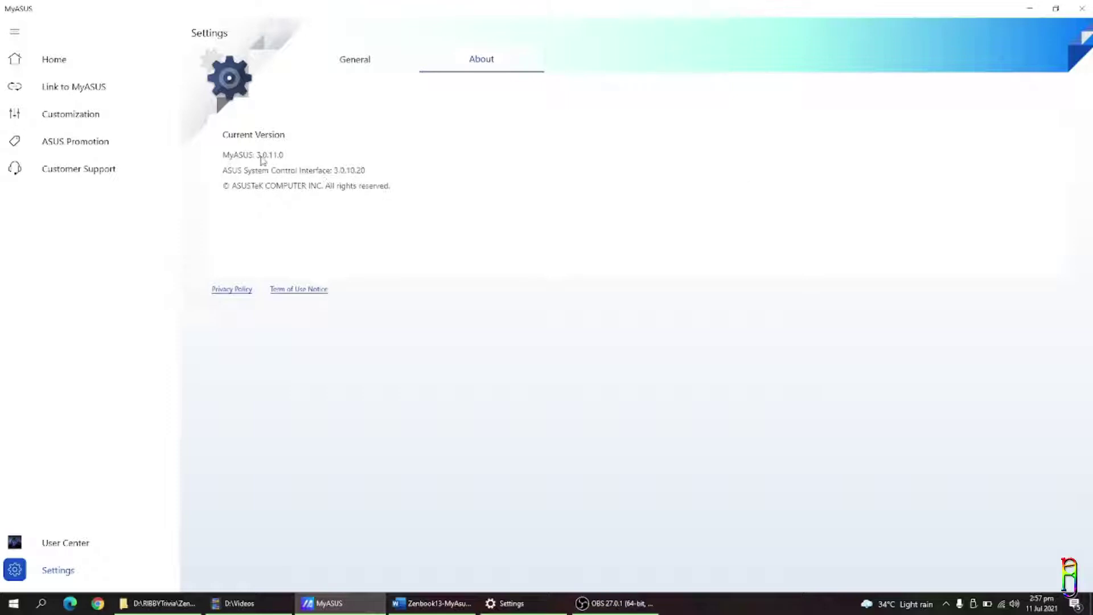
left_click(63, 67)
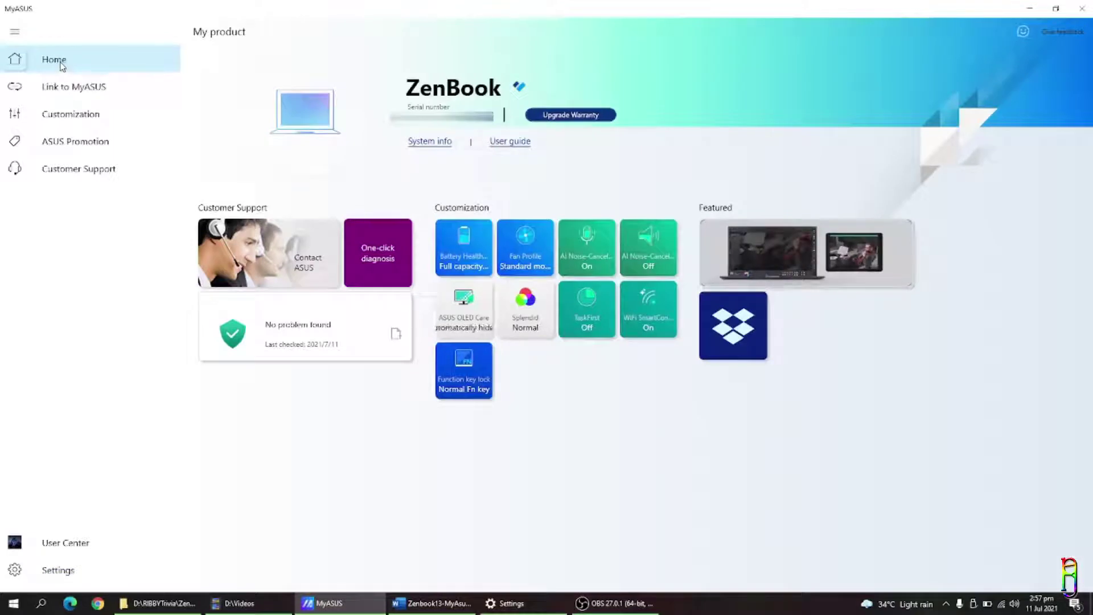
- Open Link to MyASUS on the laptop and accept the incoming file from ROG Phone 5
left_click(65, 85)
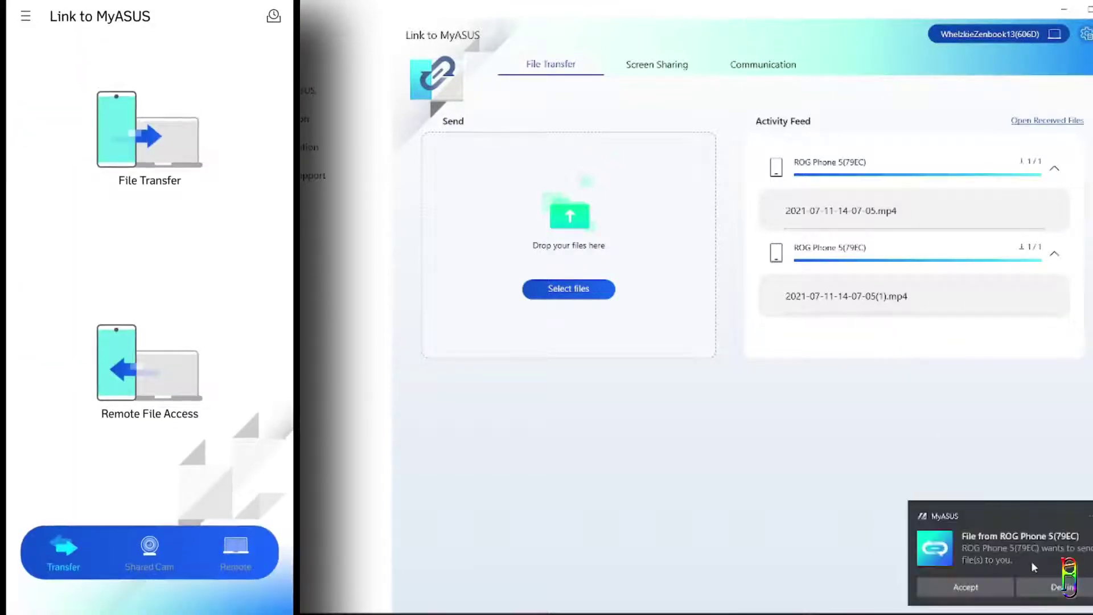
left_click(968, 586)
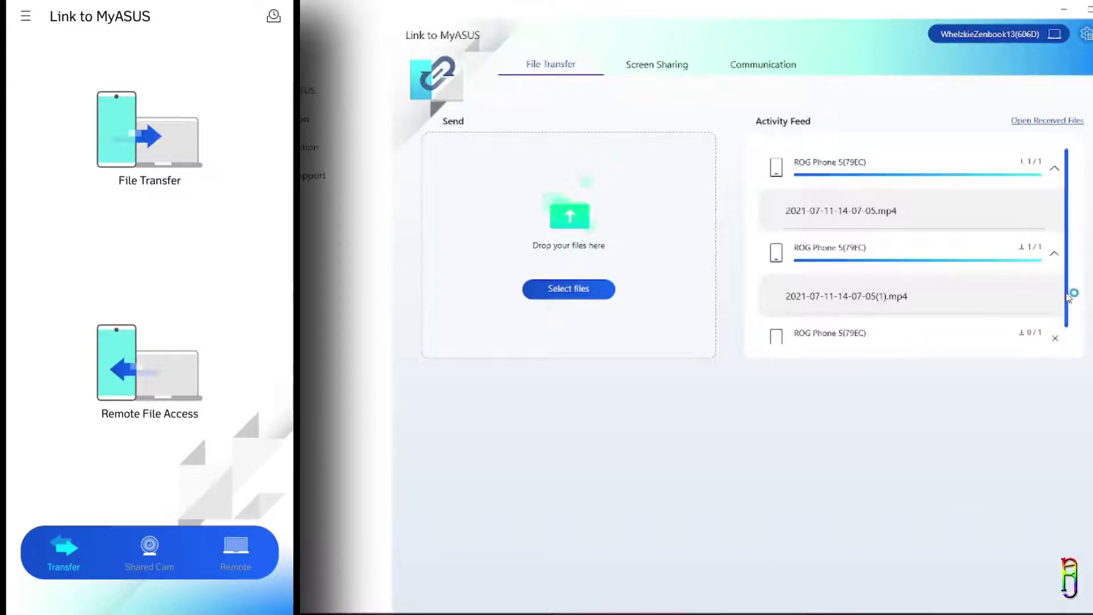
scroll(1069, 319, "down", 1)
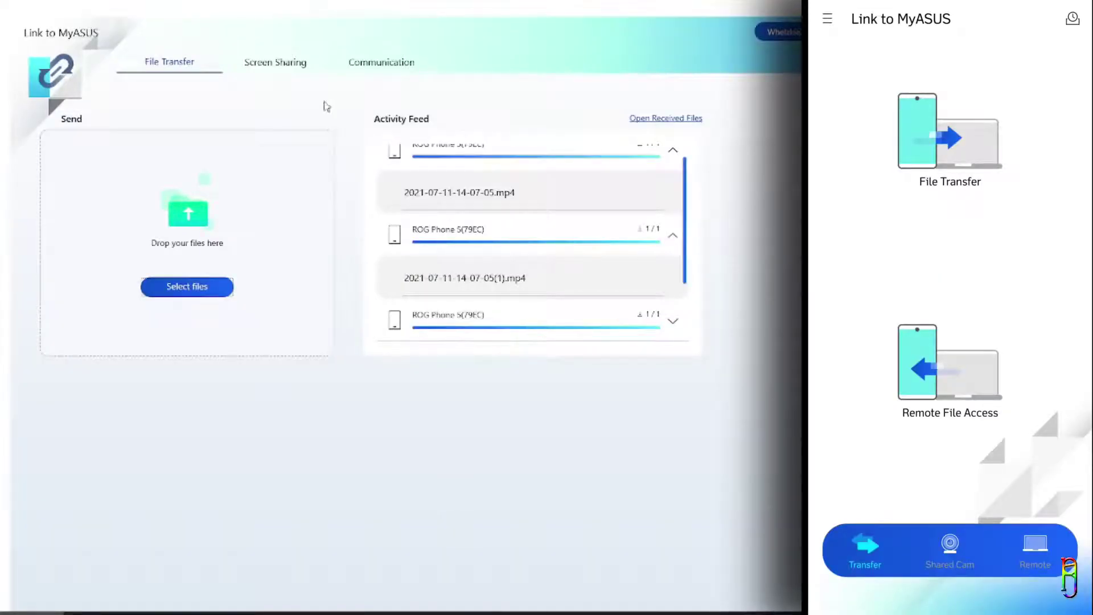
- Start Mirror screen sharing from ROG Phone 5 to the laptop and acknowledge the required permissions notice
left_click(275, 62)
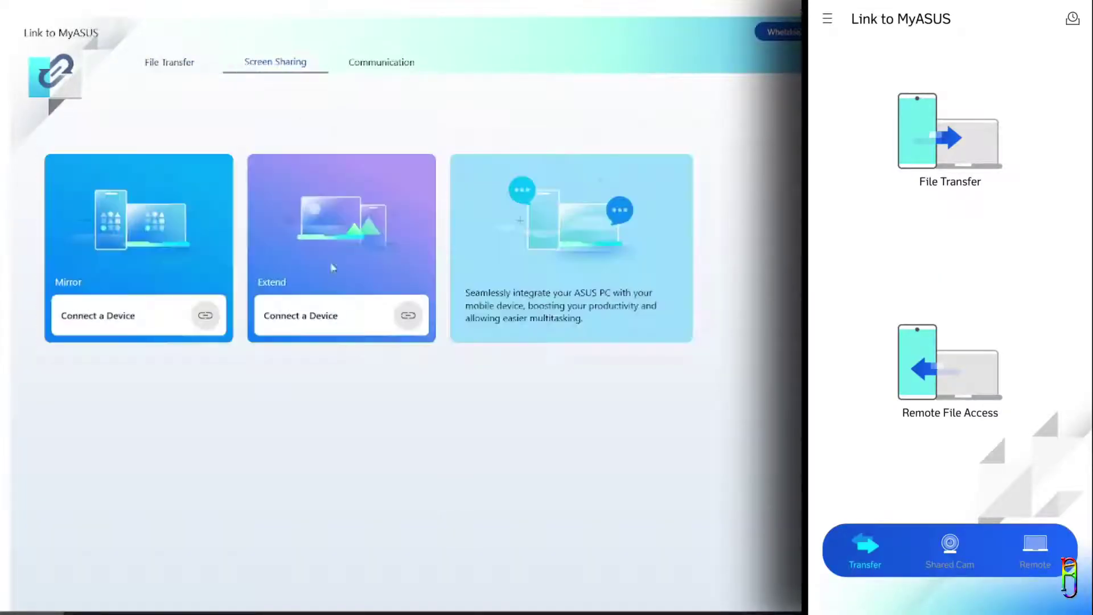
left_click(124, 320)
left_click(399, 283)
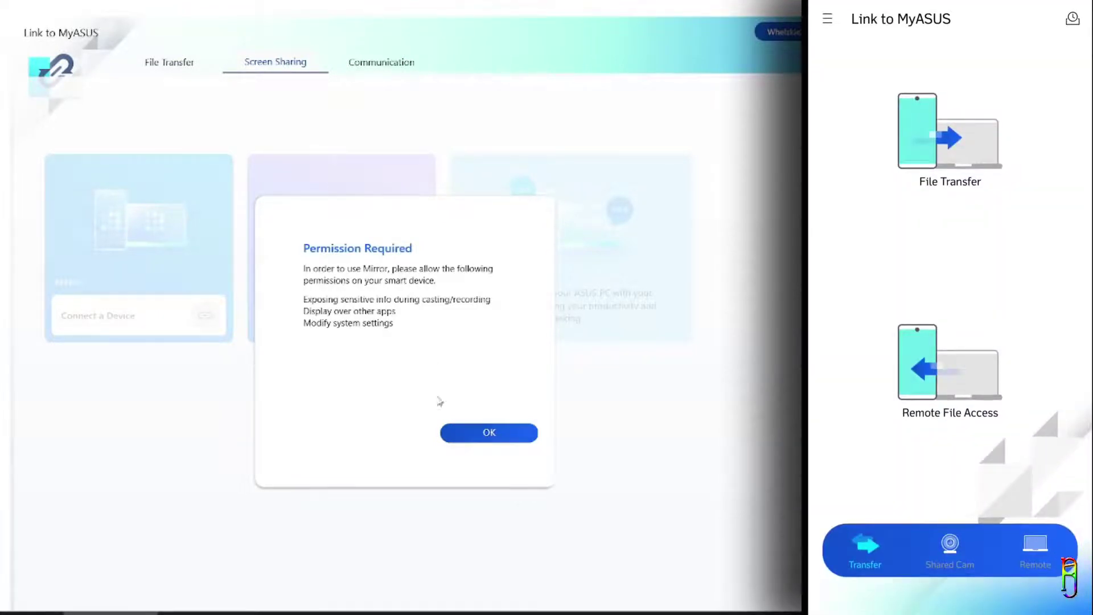
left_click(472, 433)
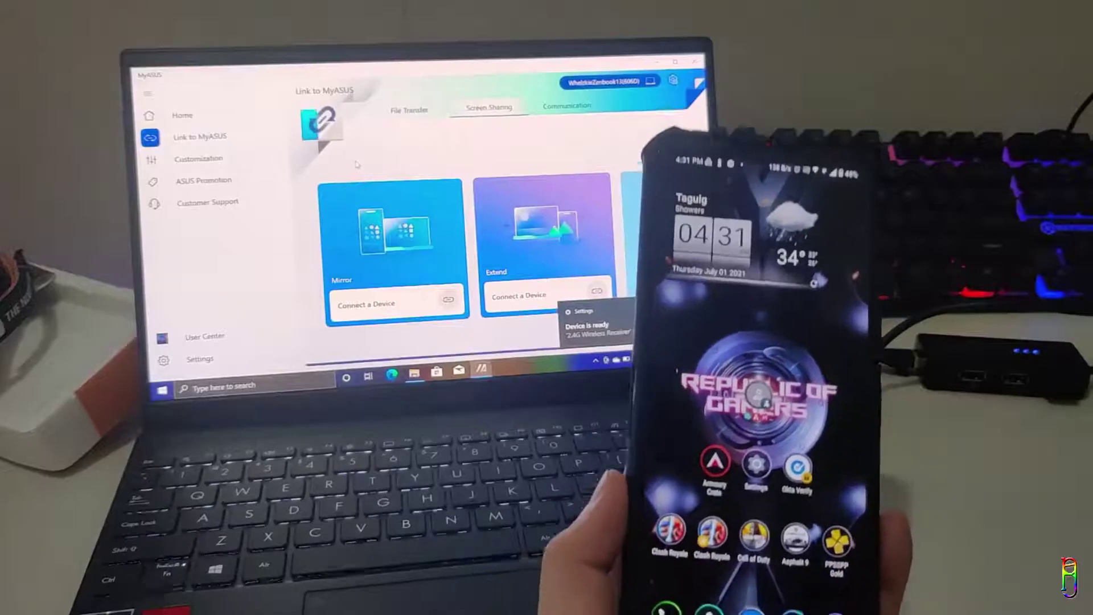
left_click(384, 306)
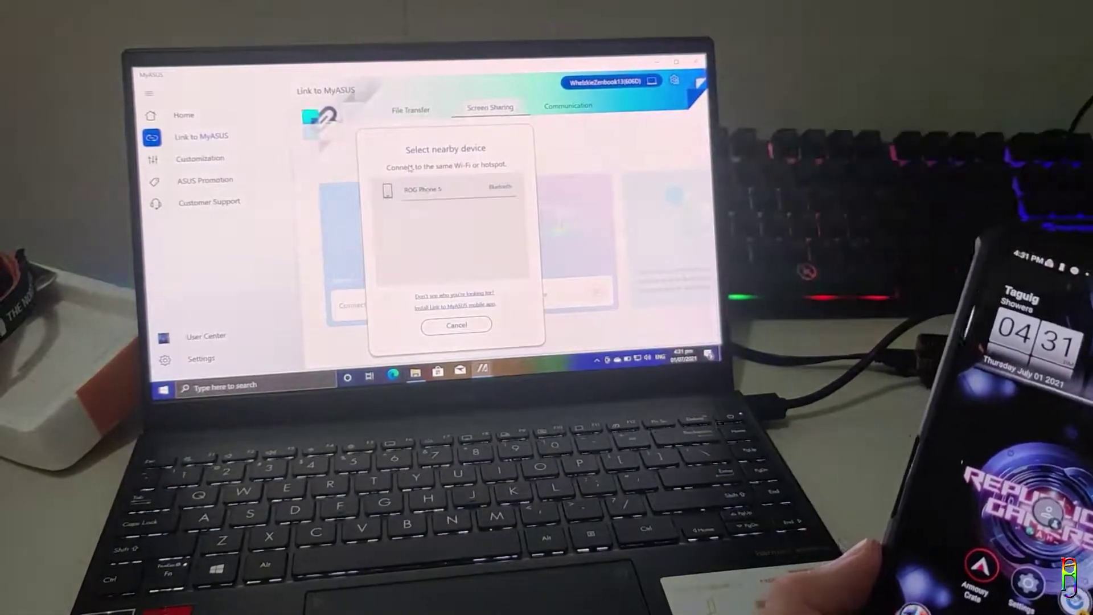
left_click(432, 189)
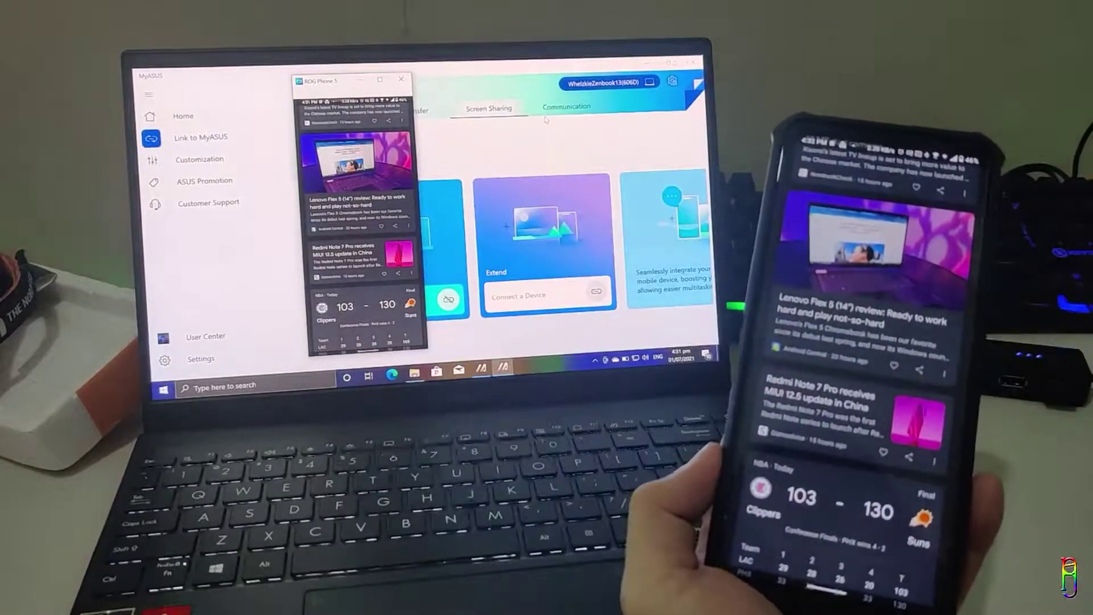
- Browse down and back up the phone's news feed through the mirrored ROG Phone 5 window on the laptop
scroll(397, 198, "down", 3)
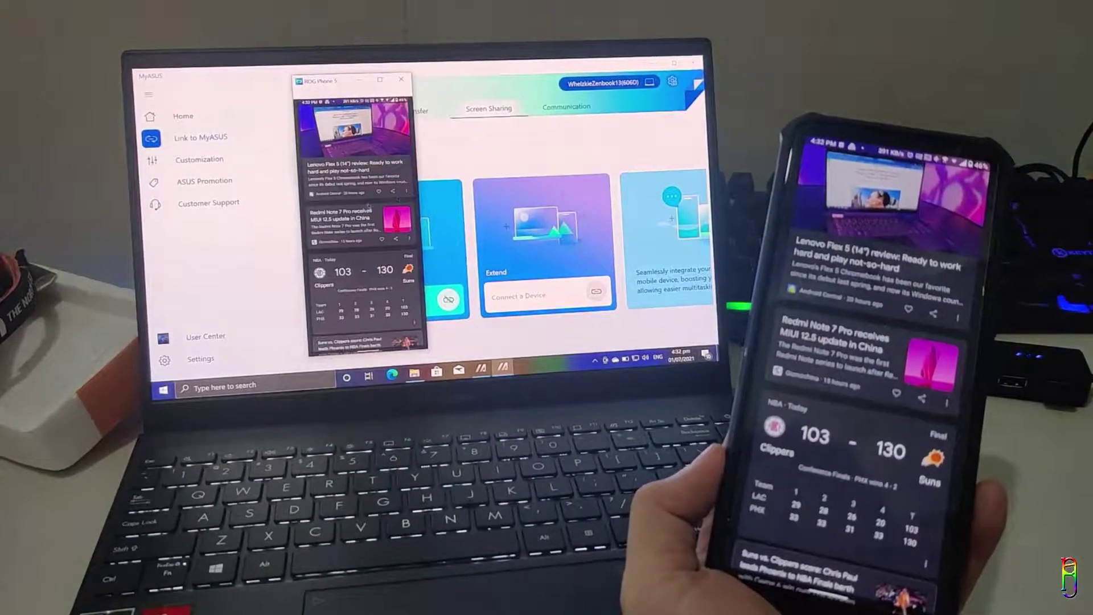
scroll(397, 198, "down", 3)
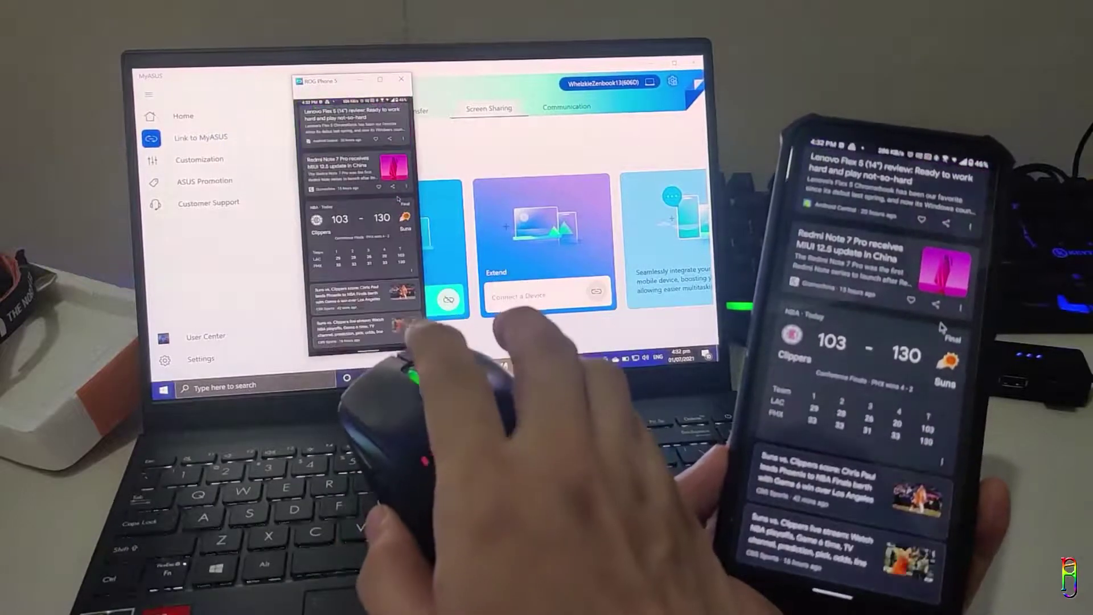
scroll(397, 198, "down", 4)
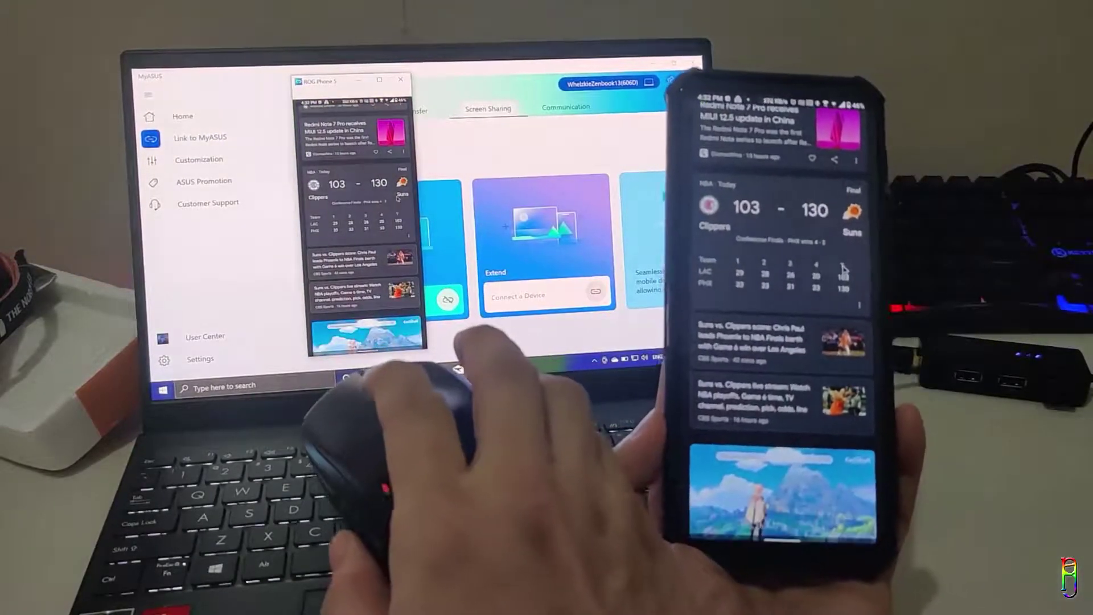
scroll(398, 199, "down", 2)
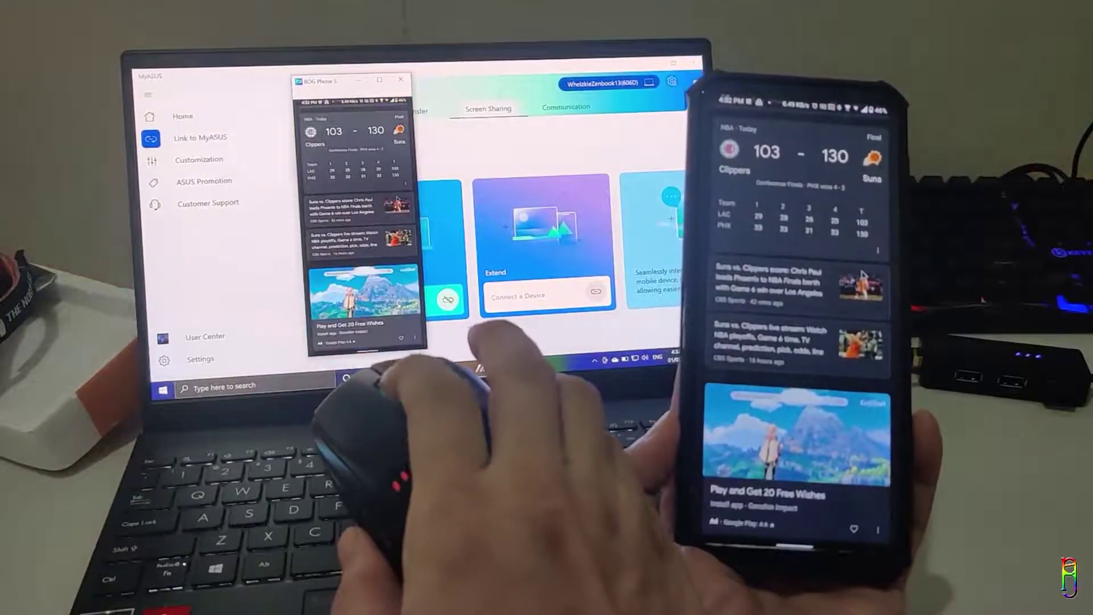
scroll(397, 198, "up", 4)
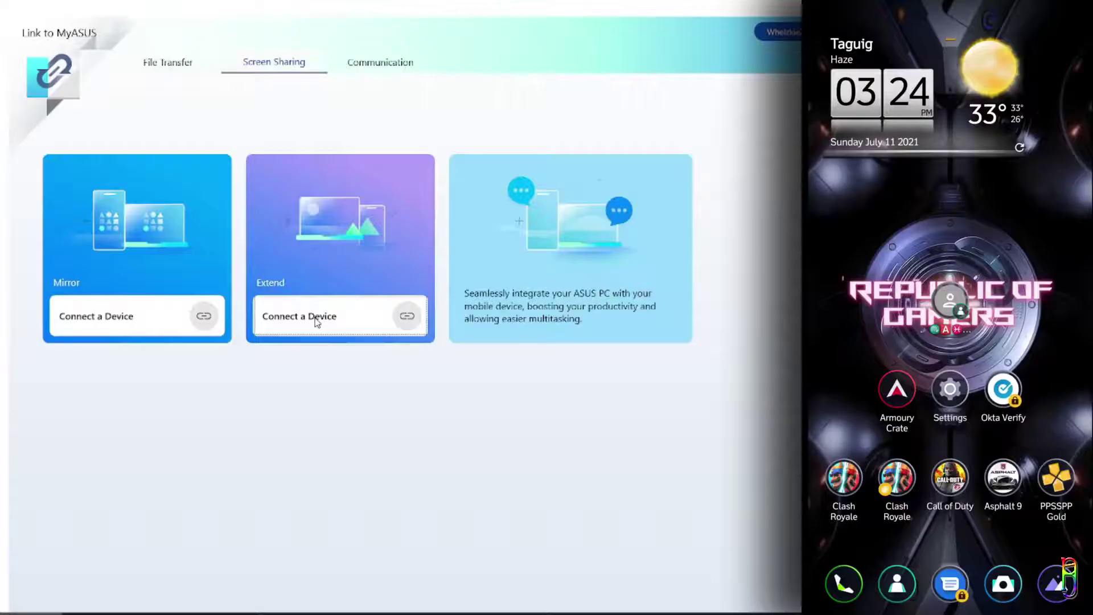
- Extend the laptop display to ROG Phone 5, and restore the maximized MyASUS window and move it onto the phone's screen
left_click(317, 322)
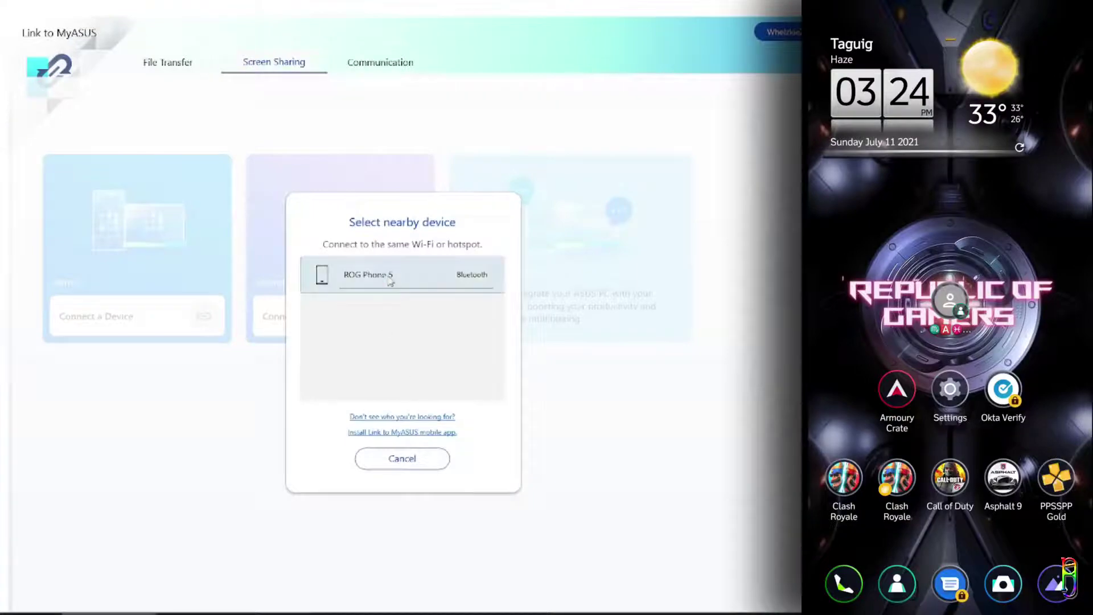
left_click(391, 281)
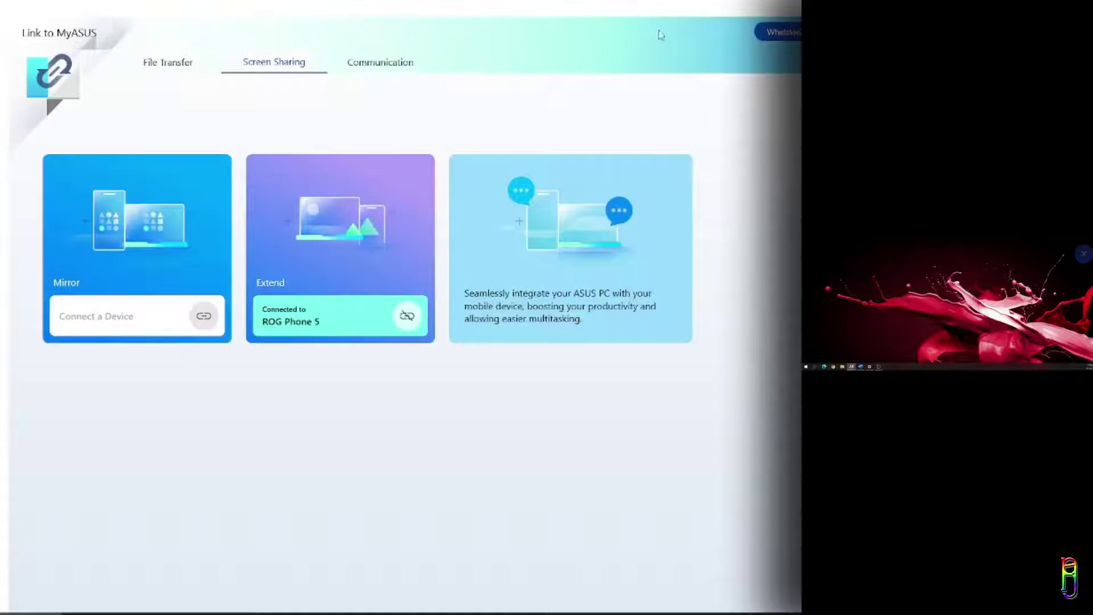
double_click(328, 15)
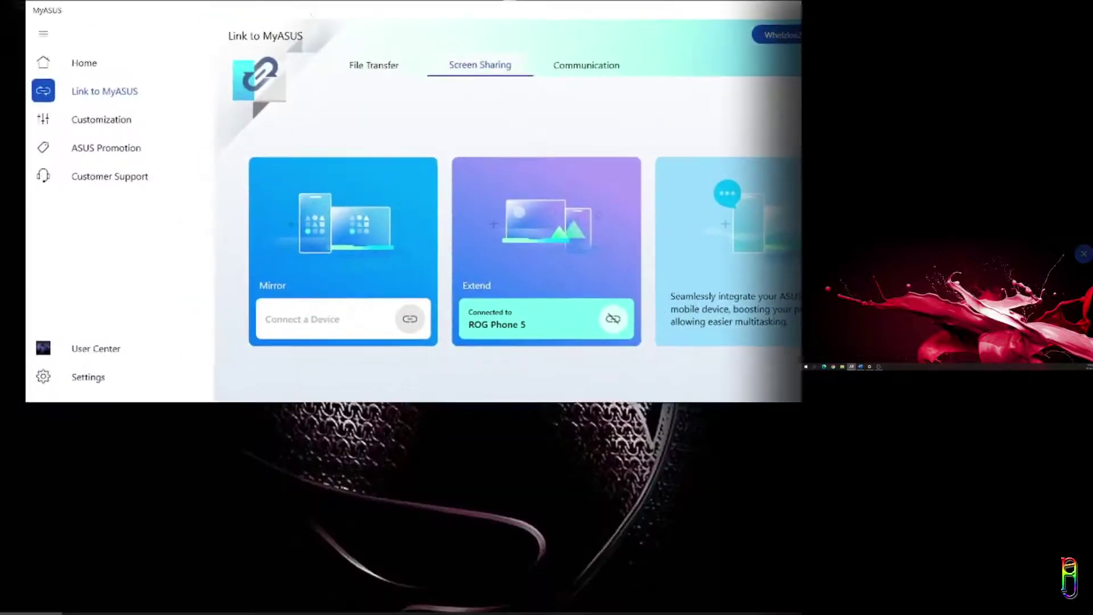
left_click_drag(111, 20, 910, 271)
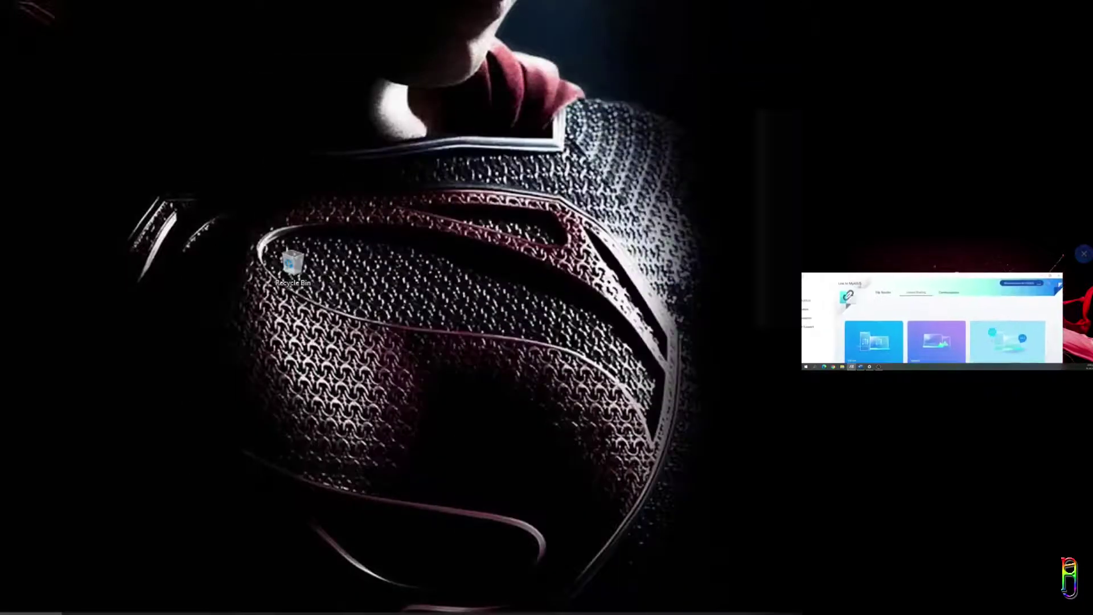